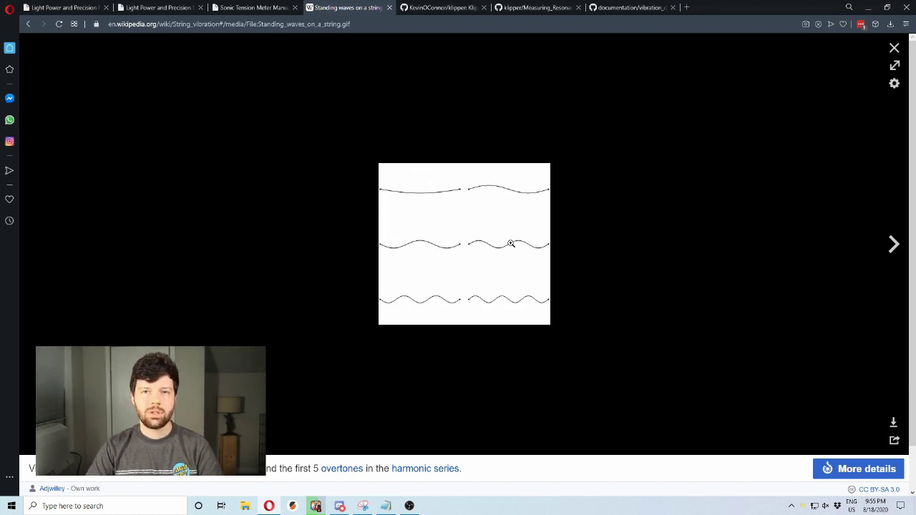
- Check the Gates belt mass constants, then close the standing-wave image and review the wave frequency formulas in Wikipedia's String vibration article
click(260, 9)
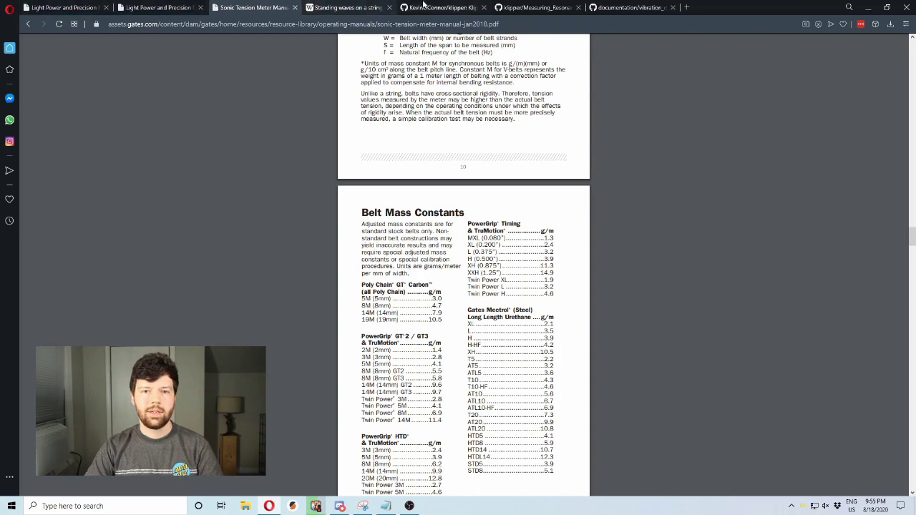
click(438, 7)
click(350, 6)
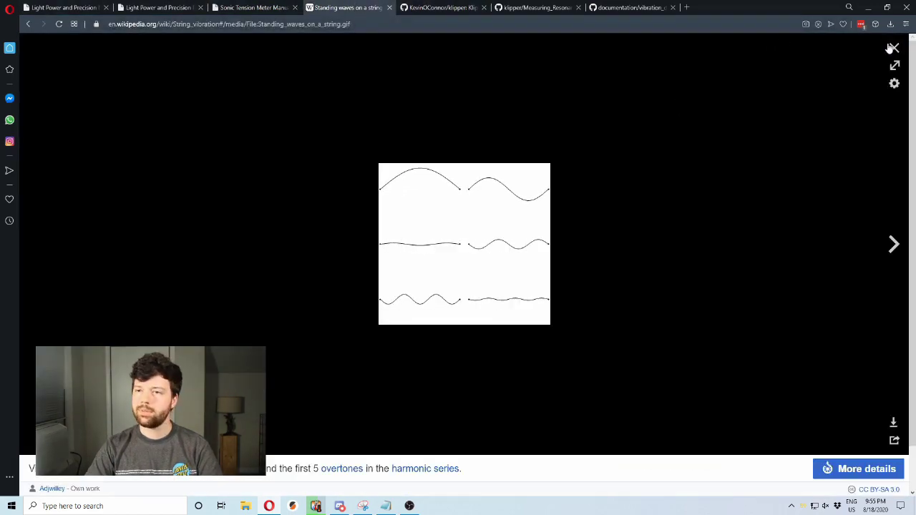
key(Escape)
scroll(478, 252, down, 5)
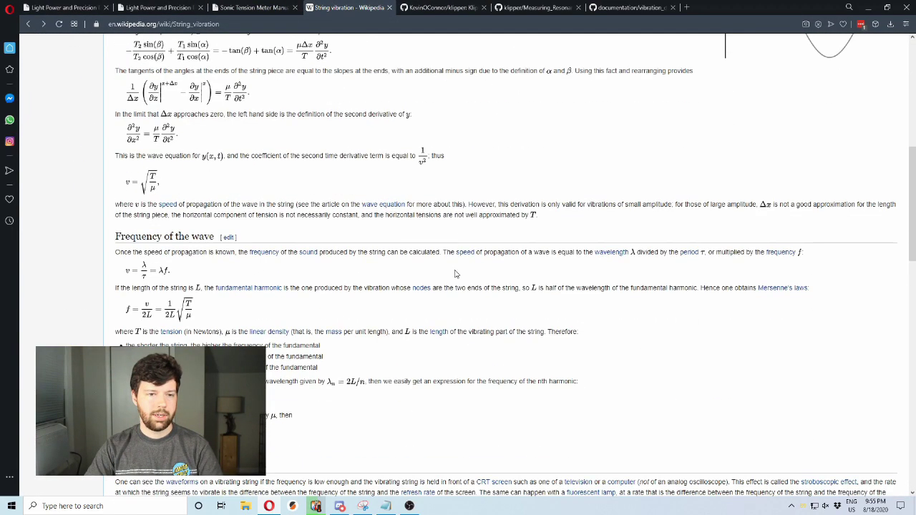
scroll(358, 319, down, 2)
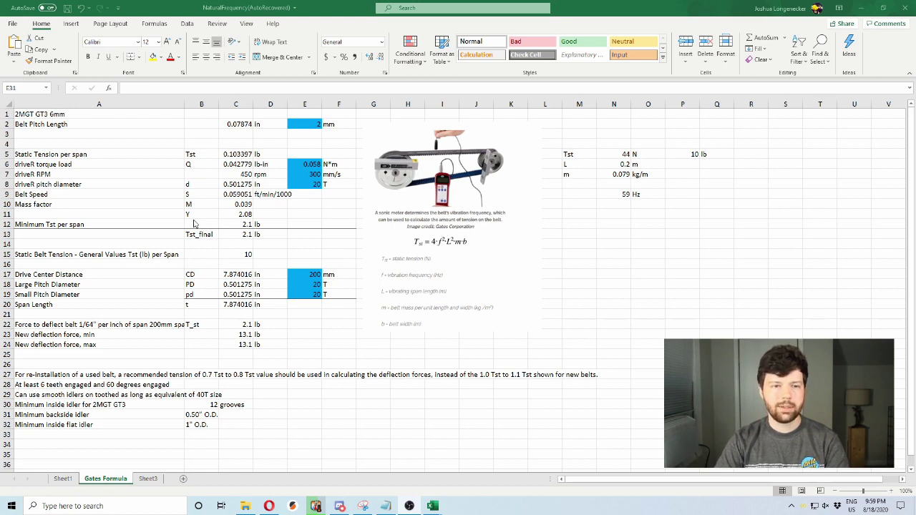
- Switch to Excel and review the belt pitch length and driveR torque load, RPM and pitch diameter inputs on the Gates Formula sheet
click(305, 125)
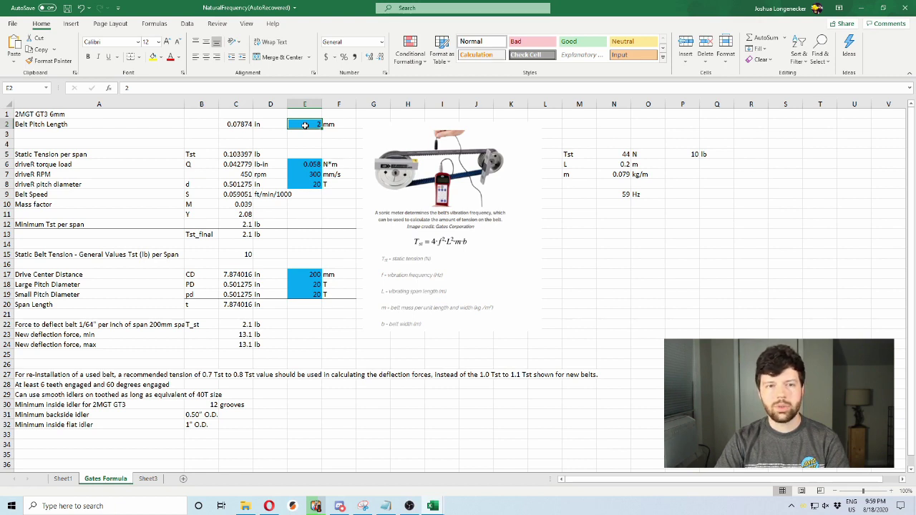
click(304, 166)
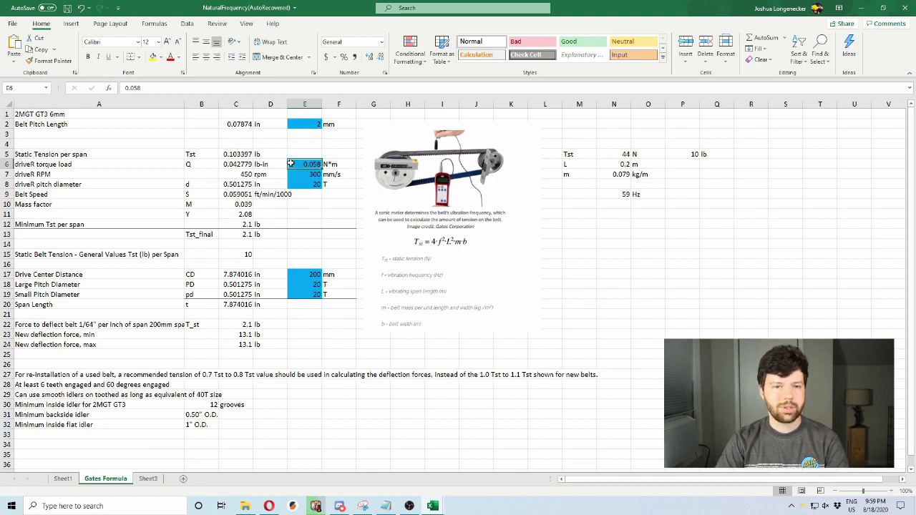
click(297, 173)
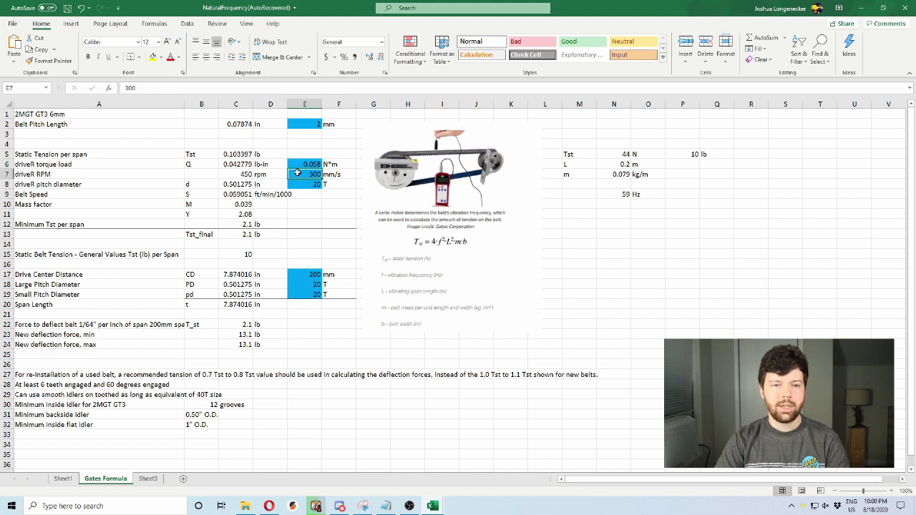
click(126, 172)
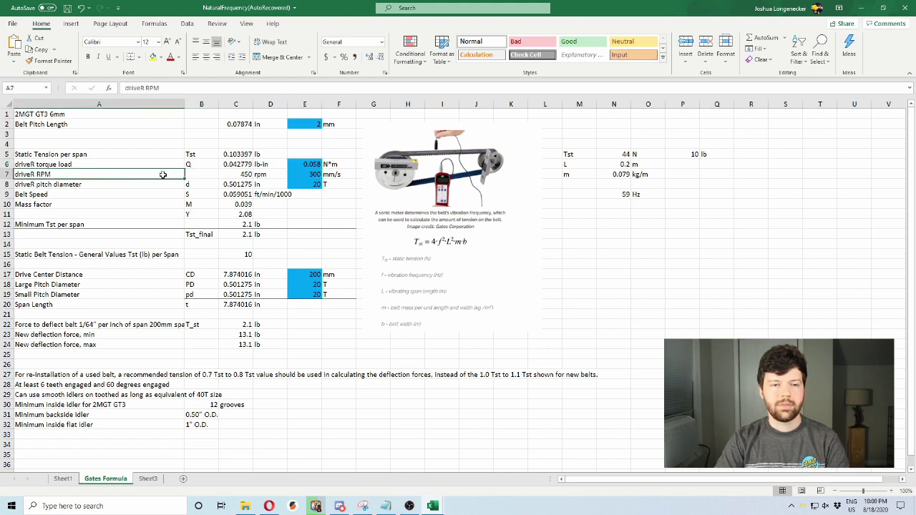
click(303, 175)
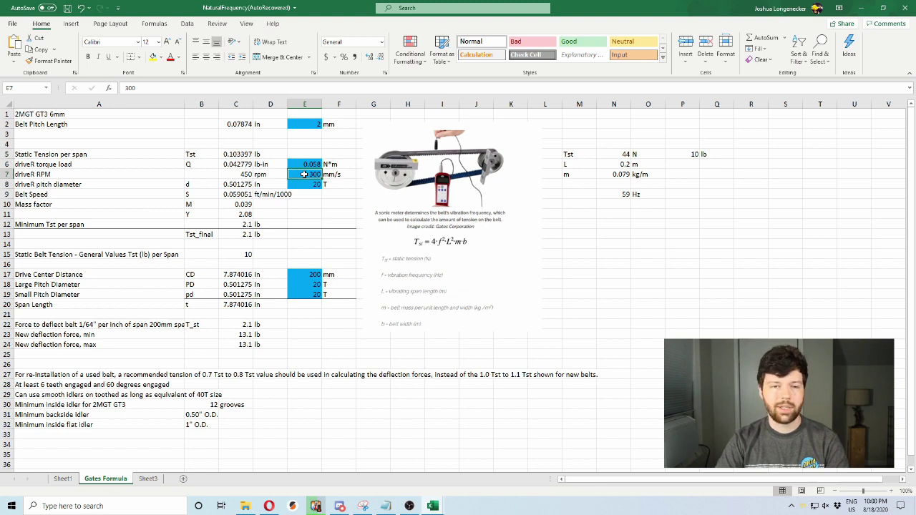
click(306, 184)
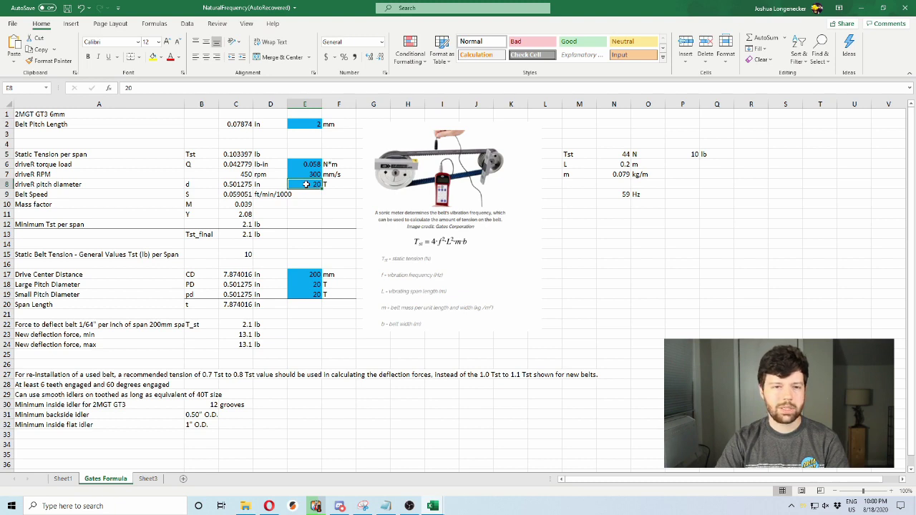
- Examine the static tension calculations, the minimum Tst per span and the general static belt tension value
drag(230, 153, 237, 215)
click(236, 215)
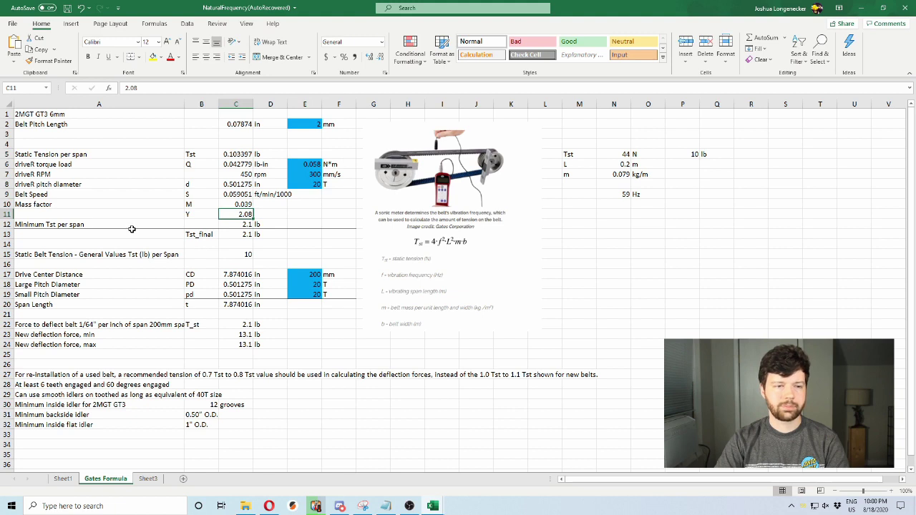
drag(131, 227, 247, 224)
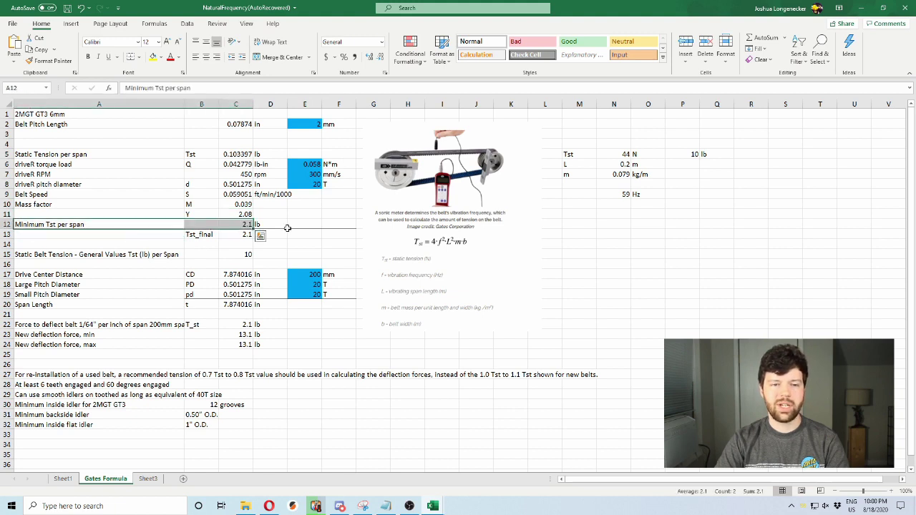
click(275, 225)
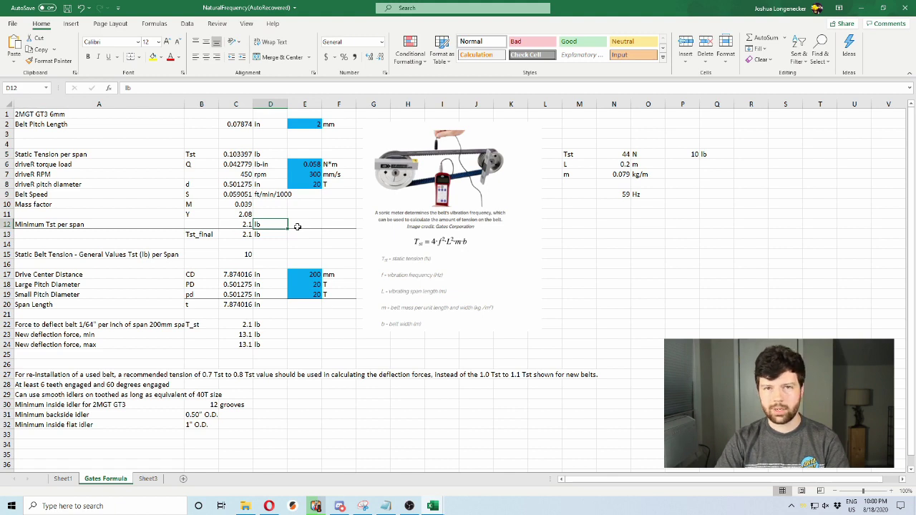
click(233, 223)
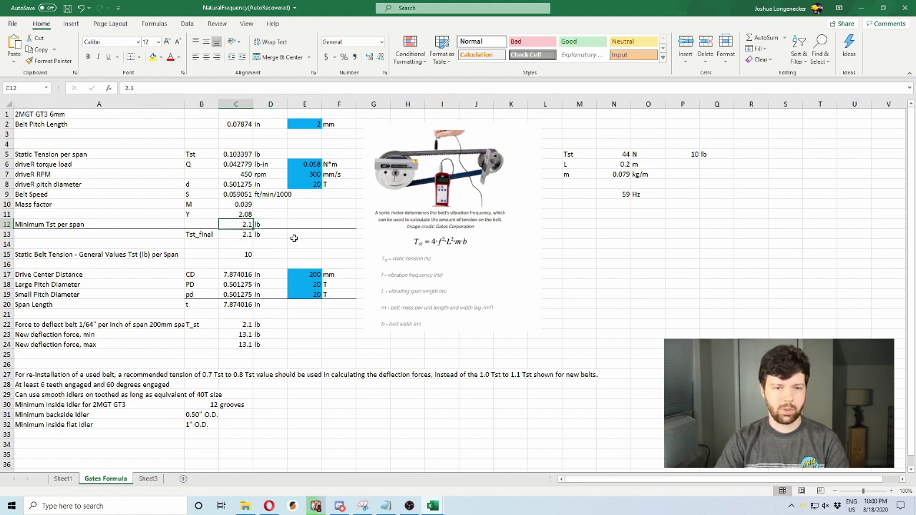
drag(168, 255, 302, 252)
click(302, 252)
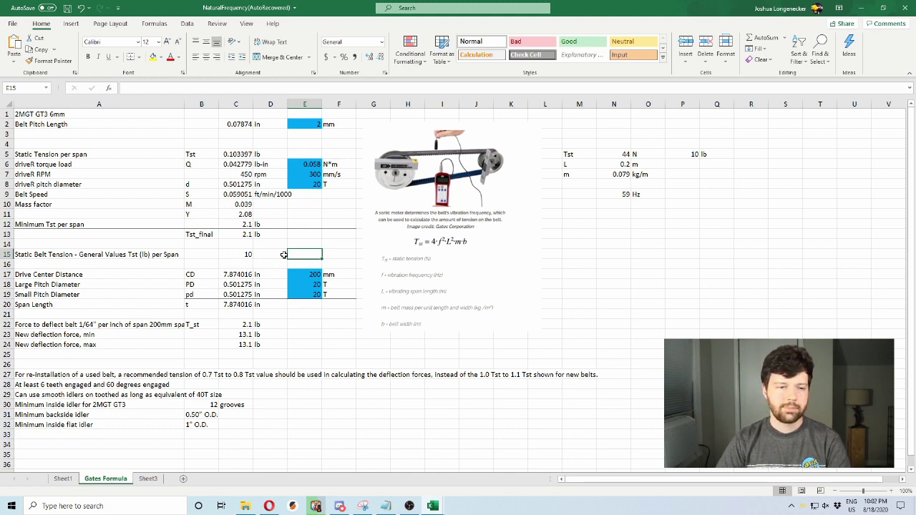
- Examine the drive center distance, large and small pitch diameters, span length and deflection force rows
drag(179, 275, 312, 306)
click(315, 306)
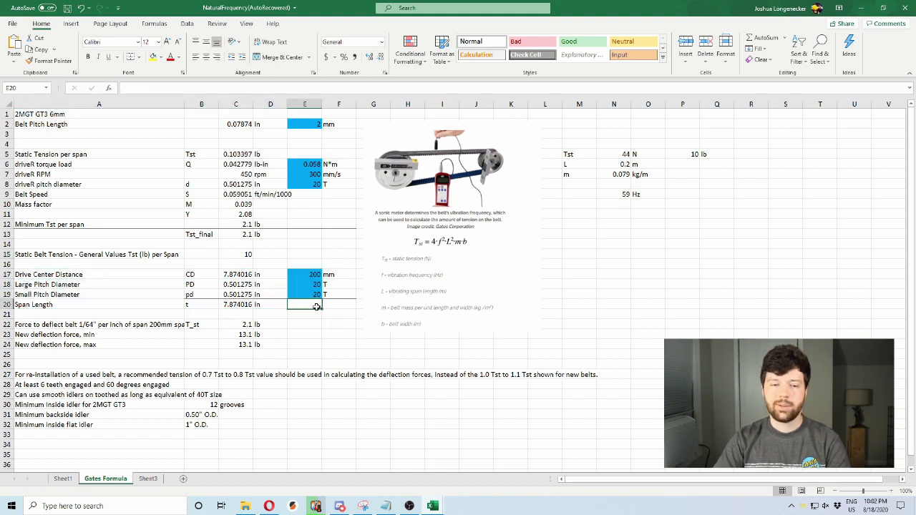
drag(317, 285, 317, 295)
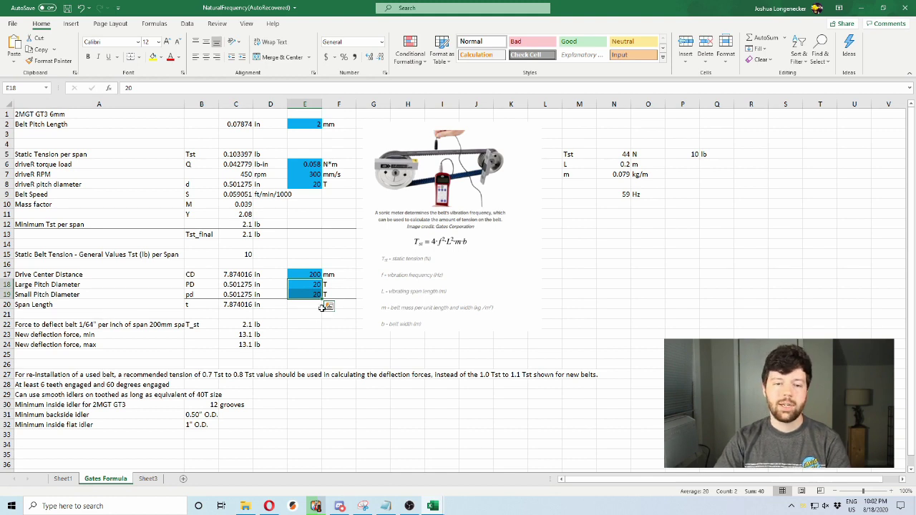
drag(240, 275, 240, 305)
click(289, 315)
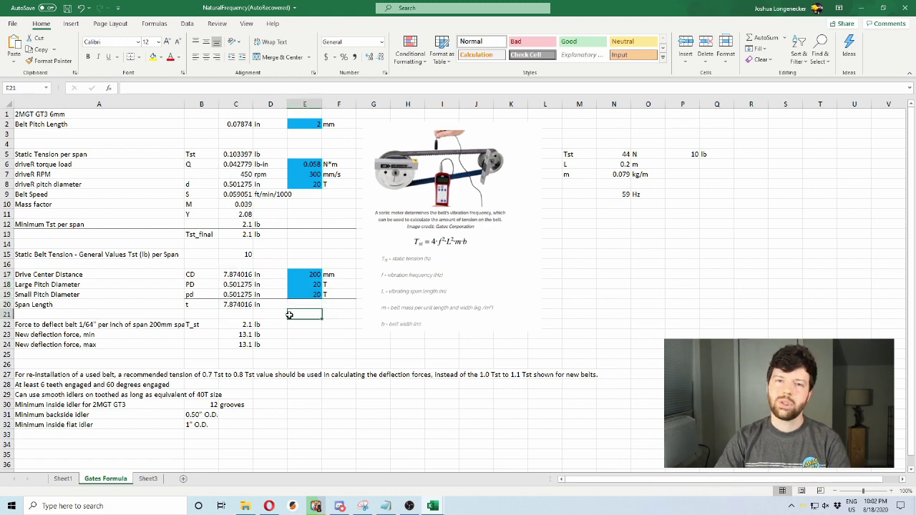
click(121, 272)
click(272, 354)
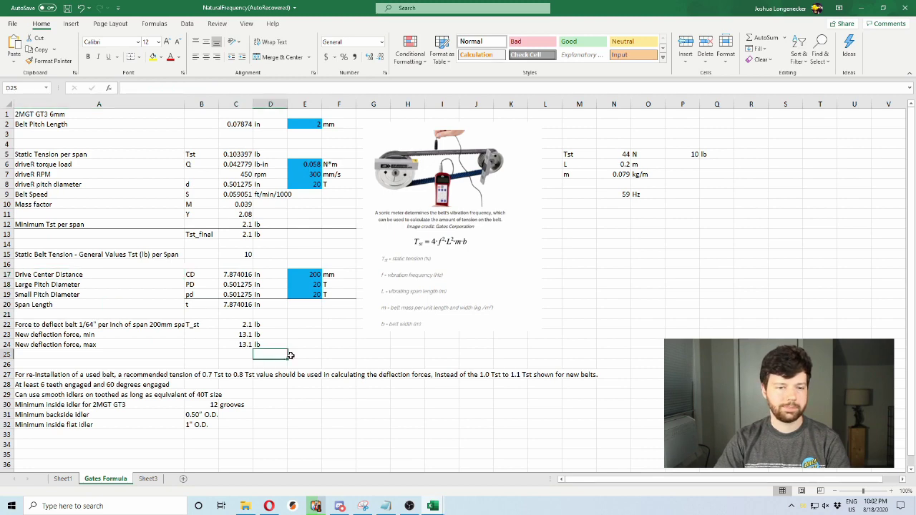
click(324, 355)
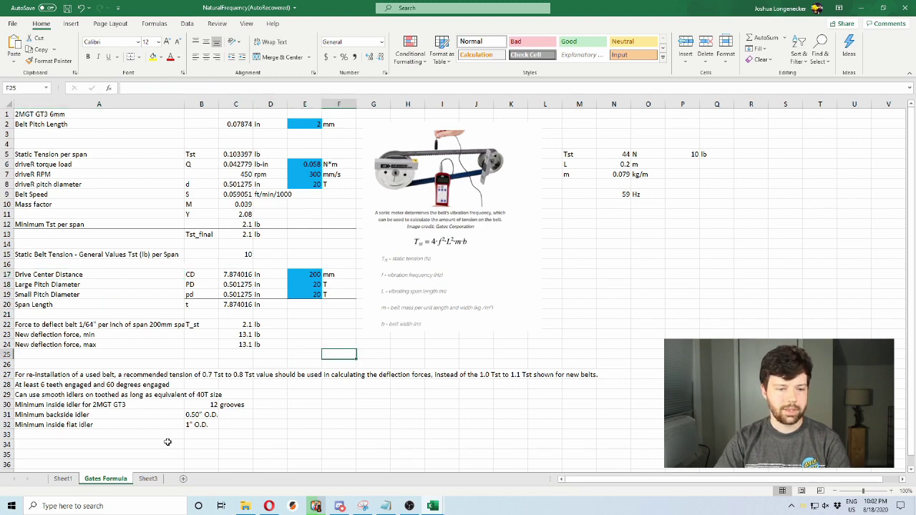
- Open Sheet3 and examine its frequency-to-tension and tension-to-frequency calculation blocks
click(148, 478)
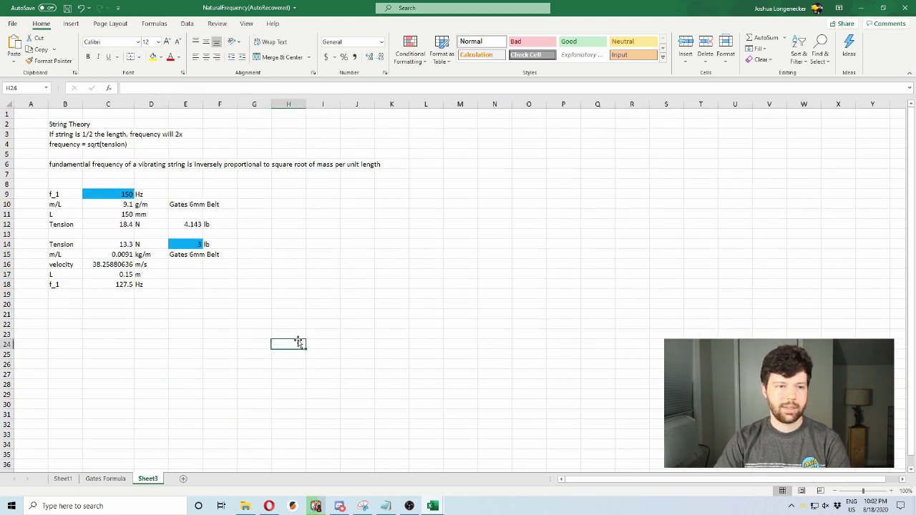
drag(56, 193, 216, 224)
drag(71, 244, 228, 284)
click(274, 278)
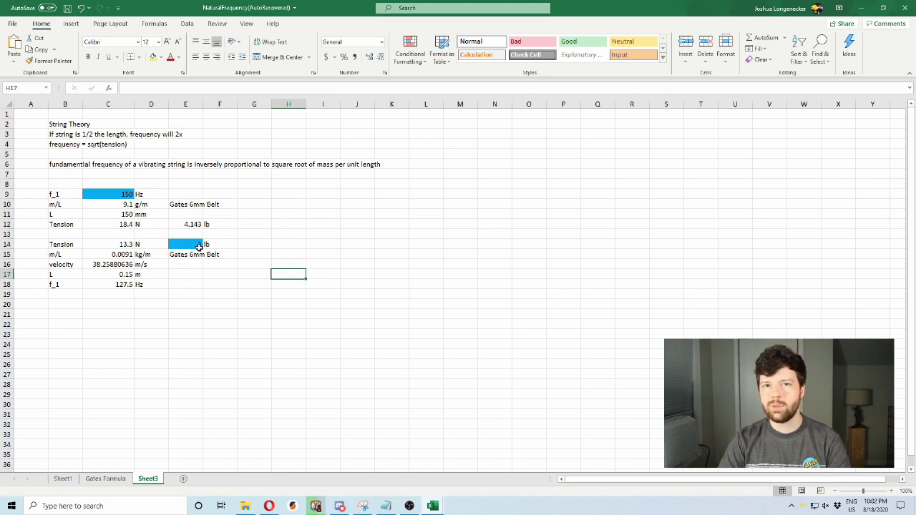
- Fill the length L input in cell C11 with the standard light blue colour to mark it as an input
click(129, 199)
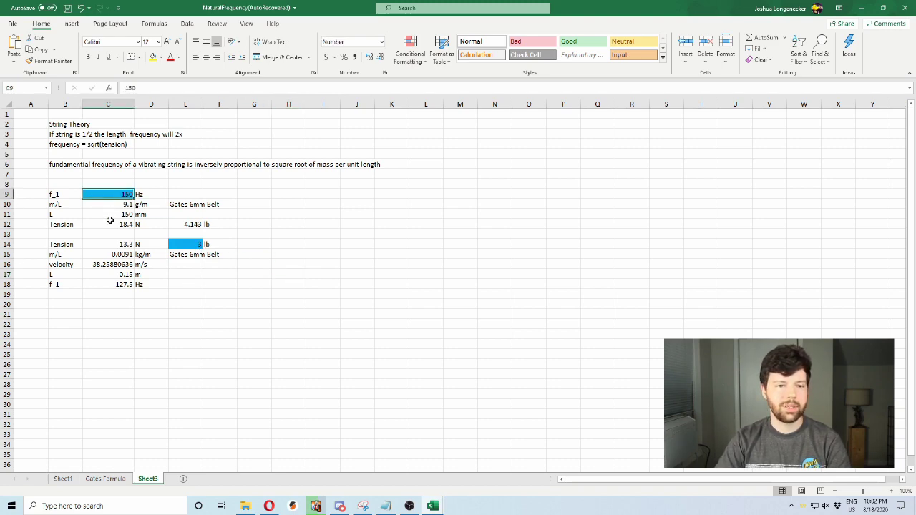
click(109, 215)
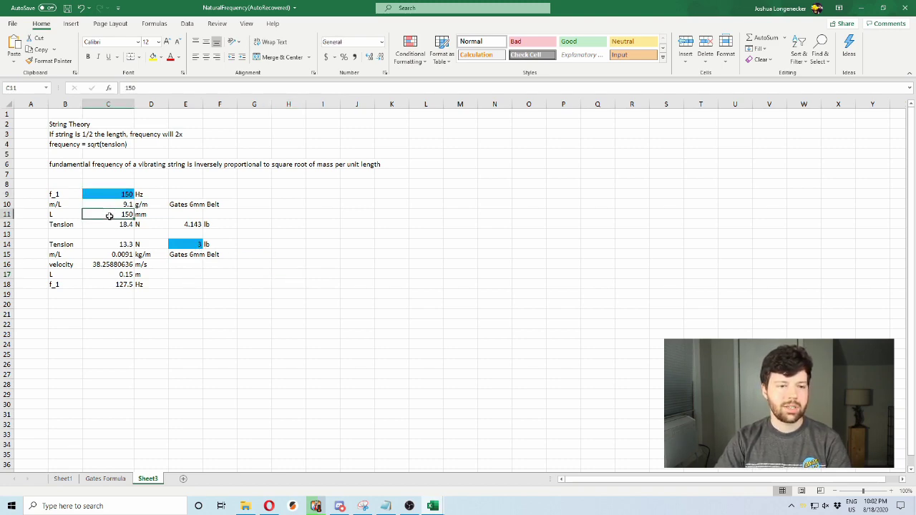
click(161, 59)
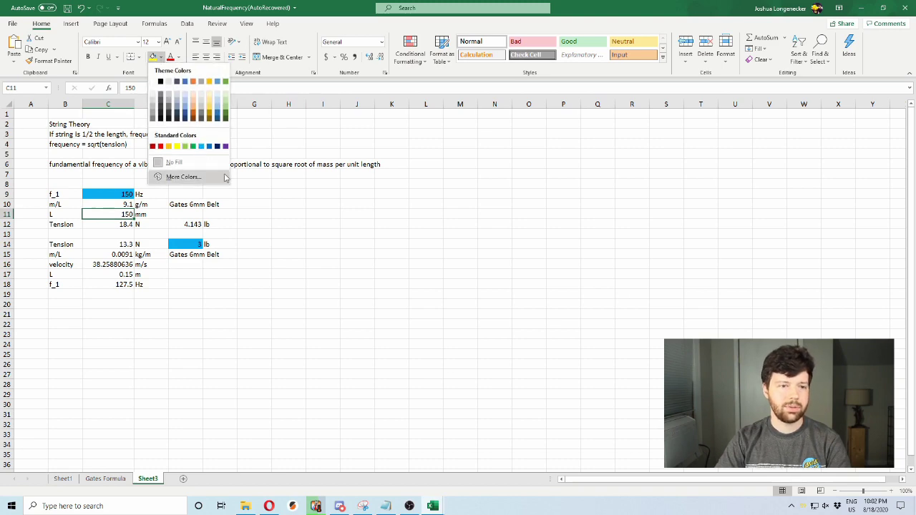
click(200, 147)
click(291, 225)
- Set the f_1 frequency in C9 to 50 Hz and inspect the tension in newtons and pounds
click(113, 197)
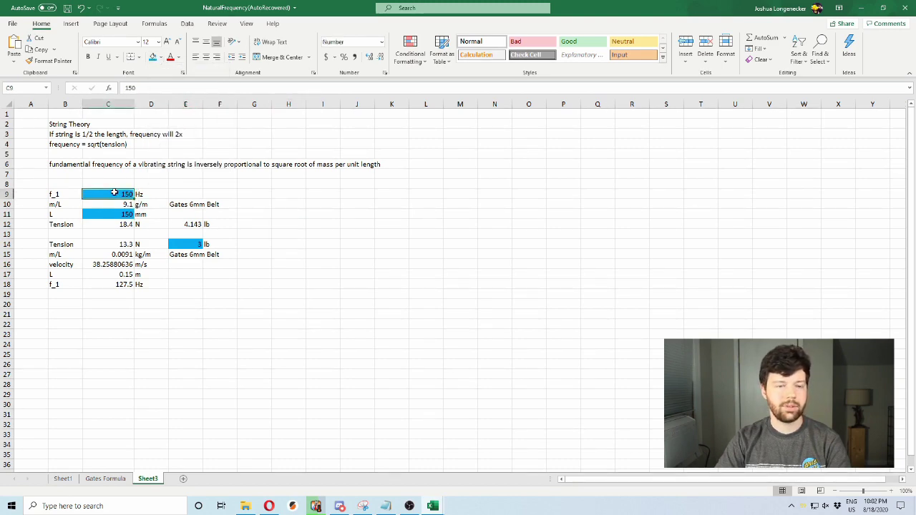
click(103, 214)
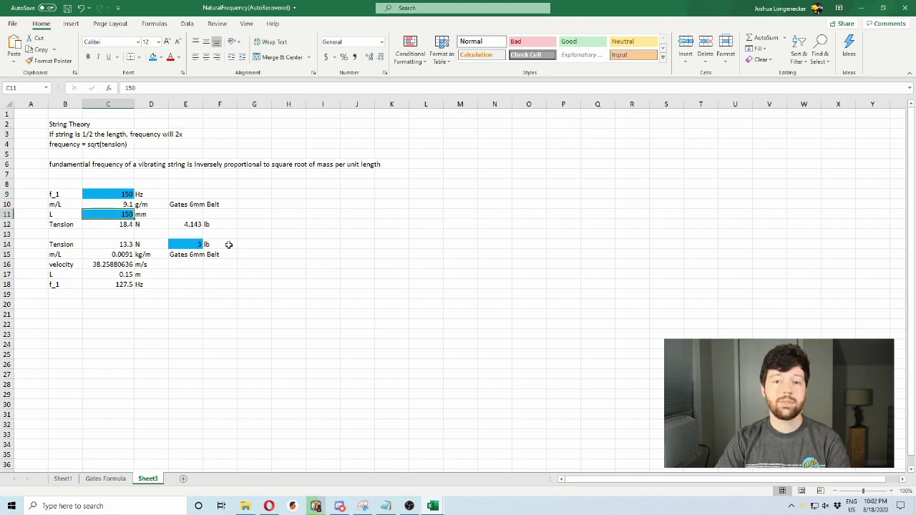
click(104, 195)
text(50)
key(Return)
click(119, 227)
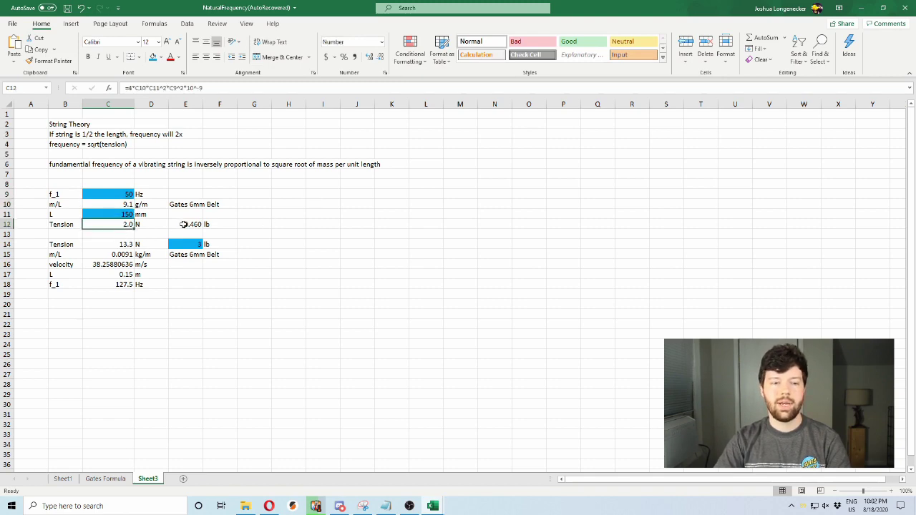
click(188, 225)
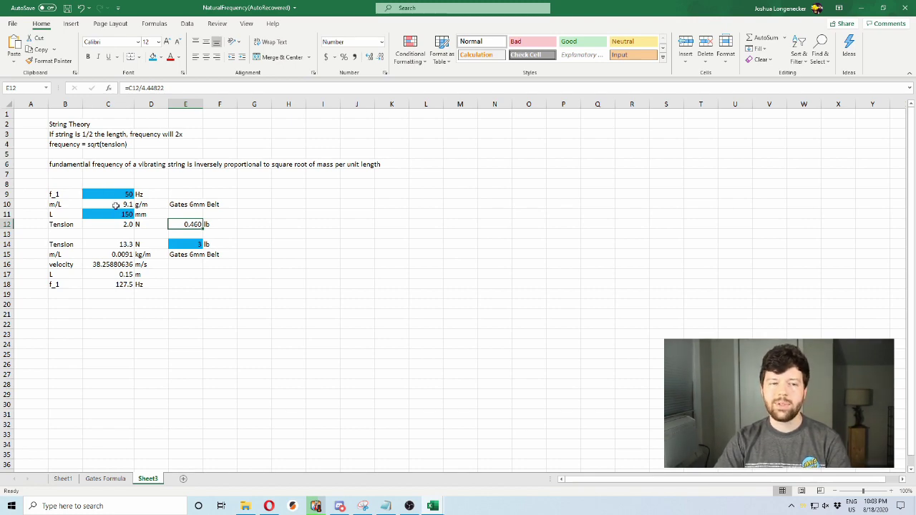
- Set the f_1 frequency in C9 to 20 Hz, keeping the same belt length L
click(112, 216)
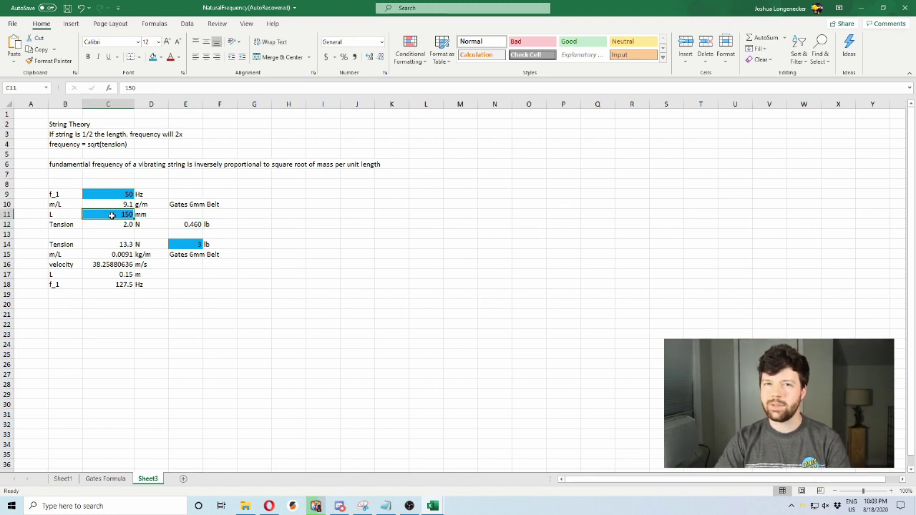
click(109, 194)
text(20)
key(Return)
click(109, 194)
click(113, 216)
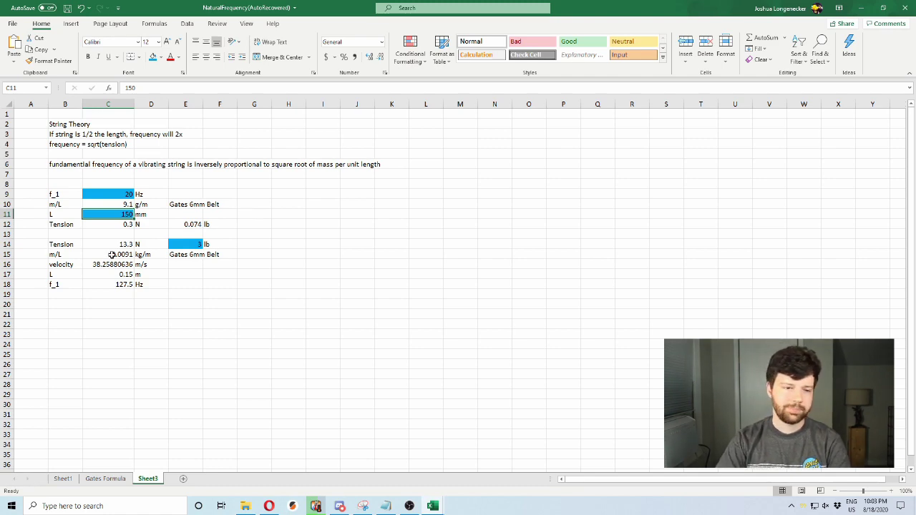
click(137, 284)
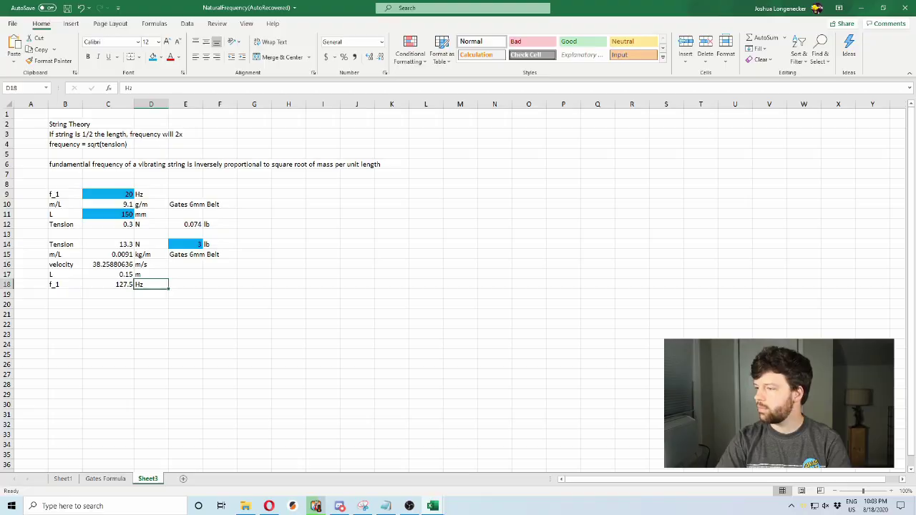